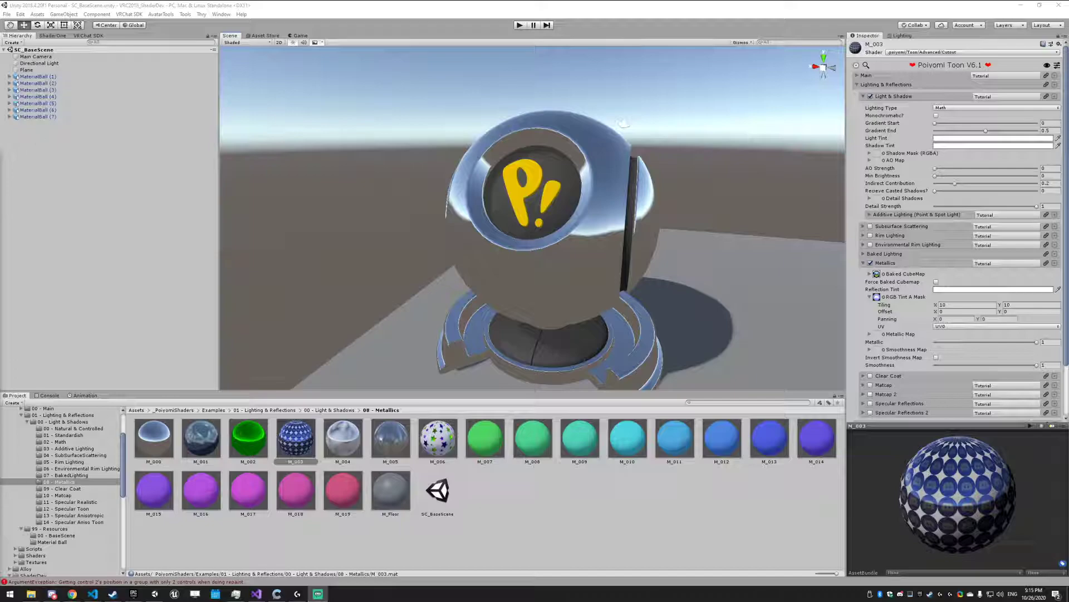
# Step: Examine the first metallic material balls in the scene and the Metallics settings of material M_000
pyautogui.moveTo(646, 239); pyautogui.dragTo(557, 262, button='right')
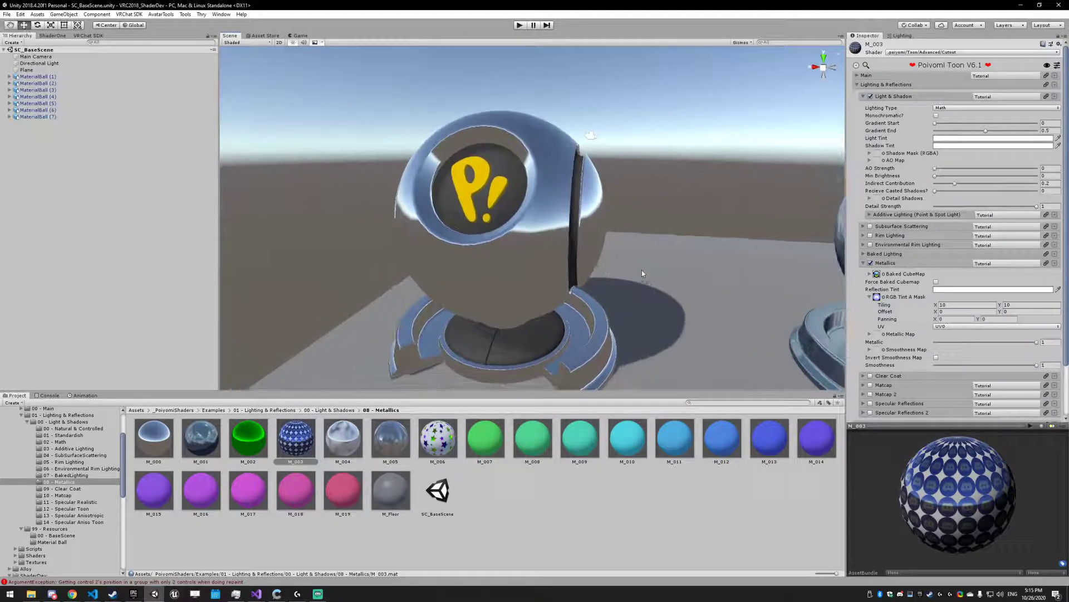
pyautogui.scroll(-5, 640, 275)
pyautogui.moveTo(684, 208); pyautogui.dragTo(640, 212, button='middle')
pyautogui.moveTo(646, 260); pyautogui.dragTo(562, 258, button='middle')
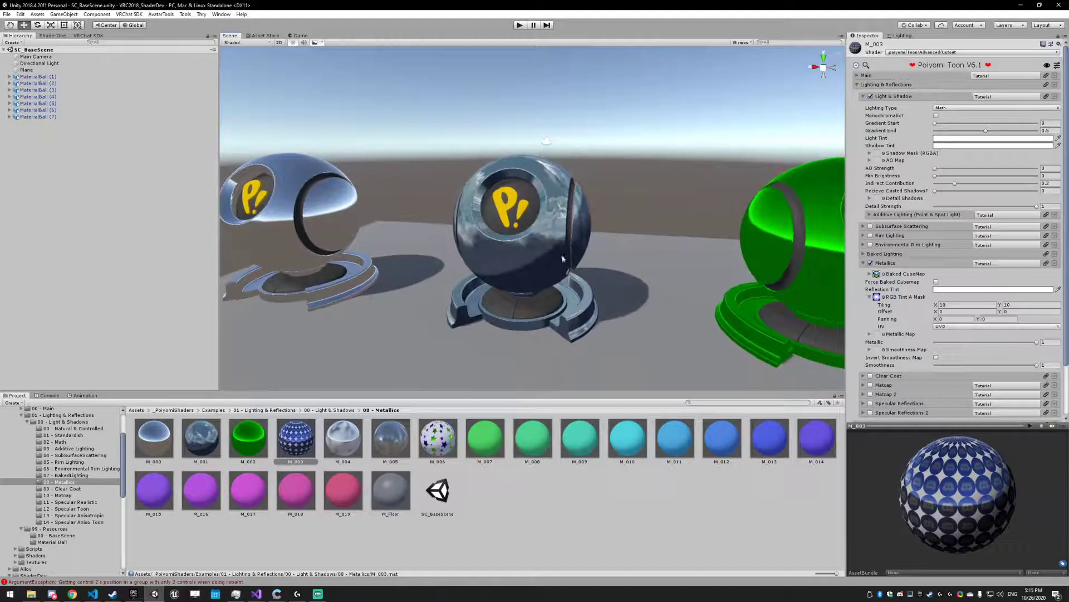
pyautogui.click(163, 439)
pyautogui.moveTo(749, 123); pyautogui.dragTo(663, 234, button='right')
pyautogui.moveTo(557, 189); pyautogui.dragTo(661, 200, button='middle')
pyautogui.keyDown('alt'); pyautogui.moveTo(661, 200); pyautogui.dragTo(797, 239); pyautogui.keyUp('alt')
pyautogui.moveTo(279, 178); pyautogui.dragTo(533, 232, button='middle')
pyautogui.moveTo(533, 232); pyautogui.dragTo(390, 143, button='right')
pyautogui.moveTo(390, 143); pyautogui.dragTo(608, 136, button='middle')
pyautogui.moveTo(401, 156); pyautogui.dragTo(348, 362, button='right')
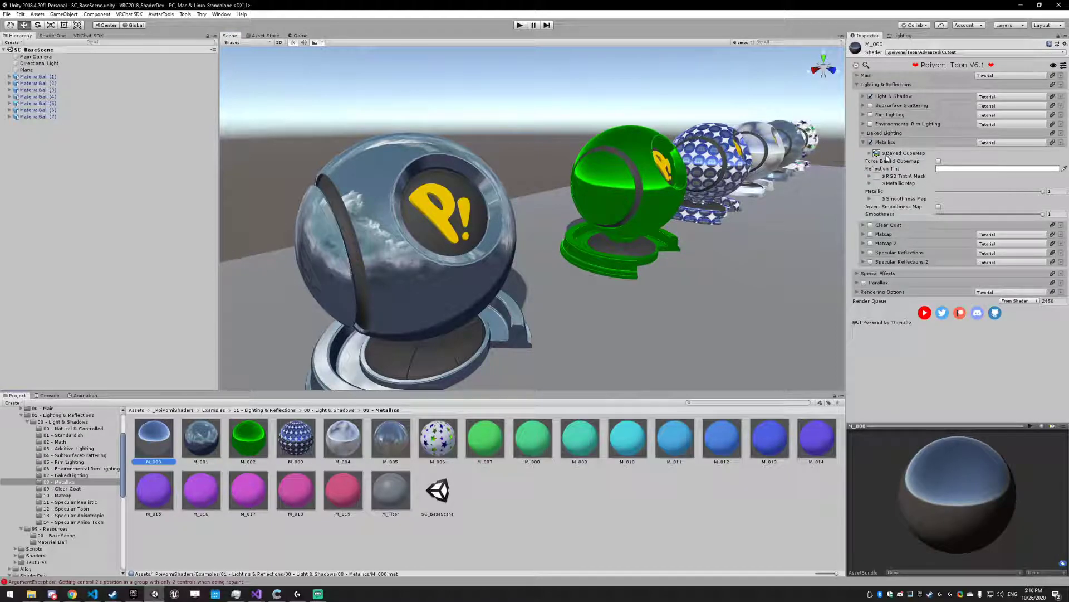
# Step: Collapse M_001's Light & Shadow section and toggle Force Baked Cubemap off and back on to compare its reflections
pyautogui.click(202, 440)
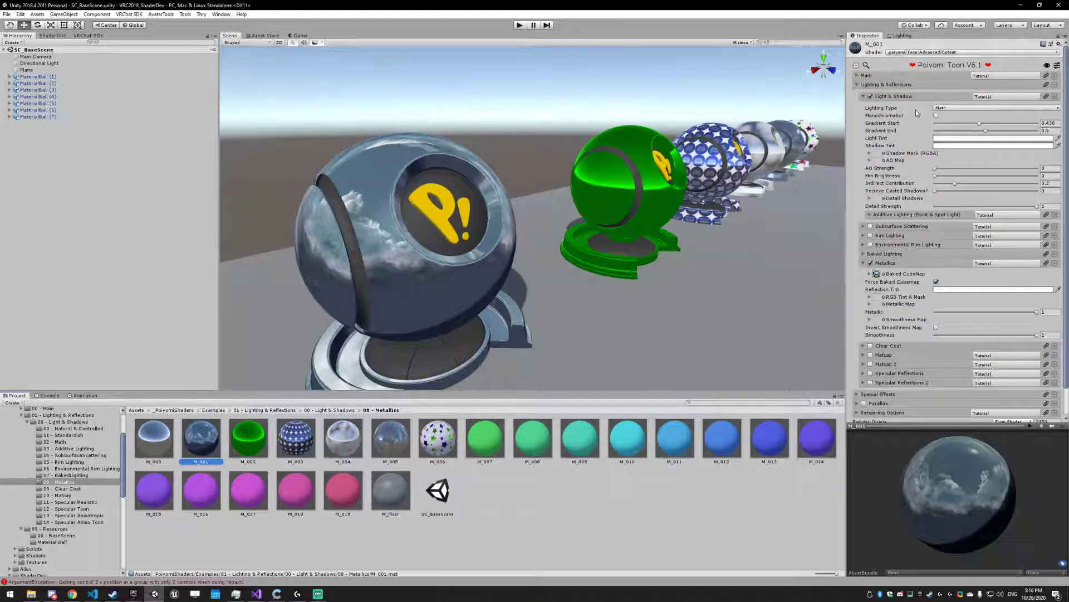
pyautogui.click(891, 97)
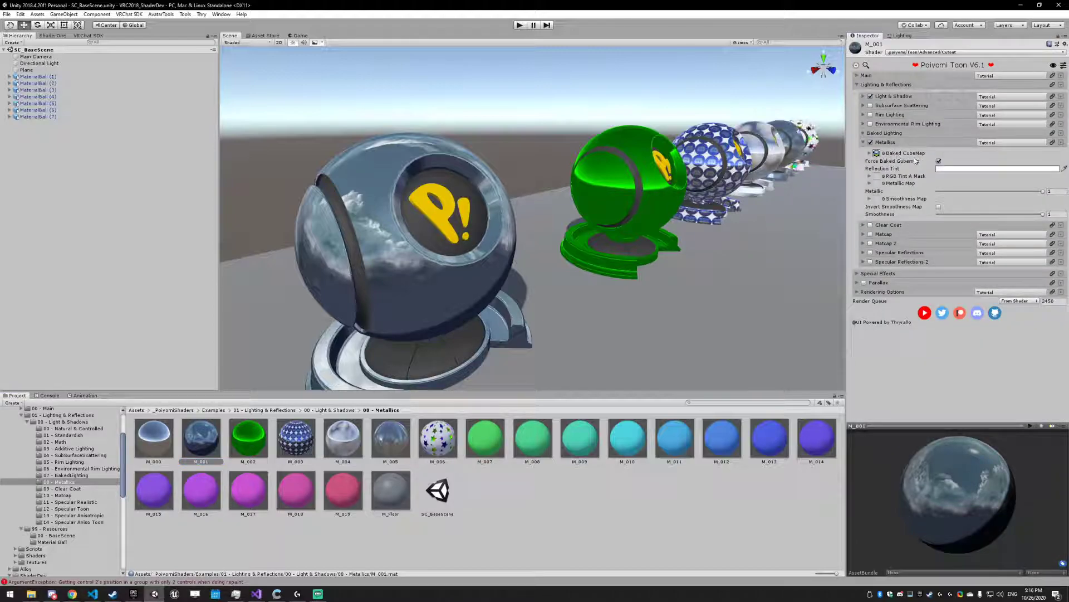
pyautogui.click(939, 161)
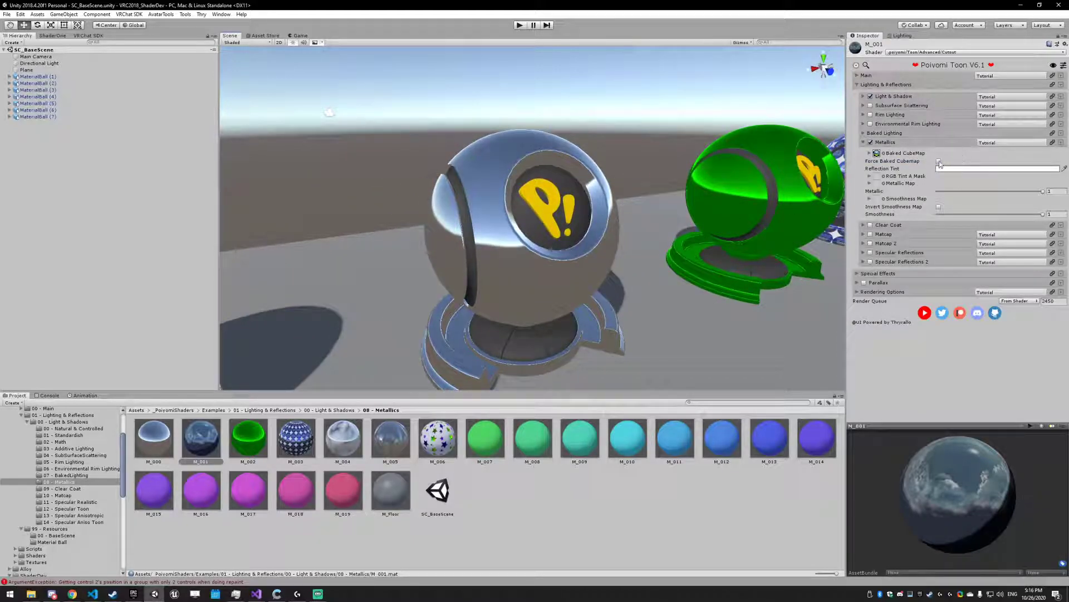
pyautogui.click(939, 161)
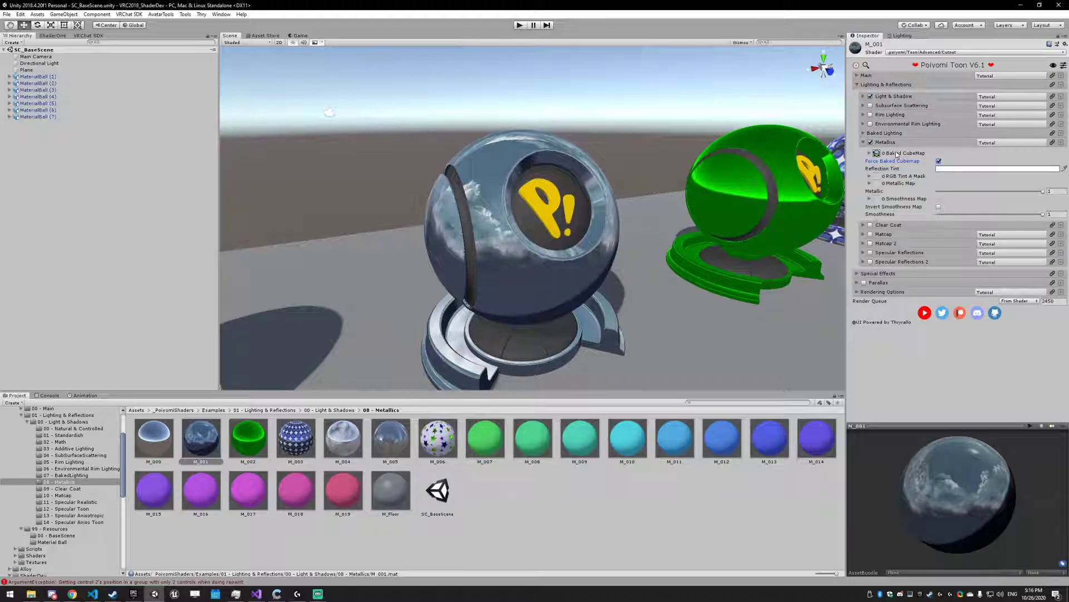
pyautogui.click(939, 162)
pyautogui.click(940, 162)
pyautogui.keyDown('alt'); pyautogui.moveTo(550, 193); pyautogui.dragTo(564, 168); pyautogui.keyUp('alt')
pyautogui.keyDown('alt'); pyautogui.moveTo(634, 129); pyautogui.dragTo(584, 145); pyautogui.keyUp('alt')
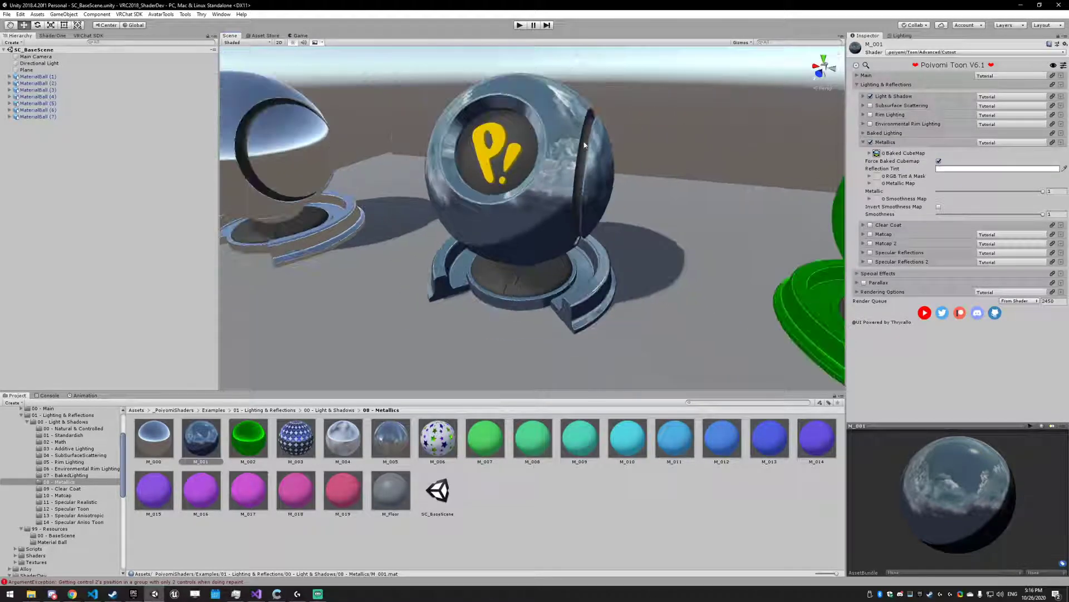
# Step: Set the Metallics Reflection Tint of material M_002 to red
pyautogui.moveTo(601, 161); pyautogui.dragTo(682, 142, button='right')
pyautogui.moveTo(713, 191); pyautogui.dragTo(600, 217, button='middle')
pyautogui.keyDown('alt'); pyautogui.moveTo(600, 217); pyautogui.dragTo(515, 179); pyautogui.keyUp('alt')
pyautogui.click(245, 449)
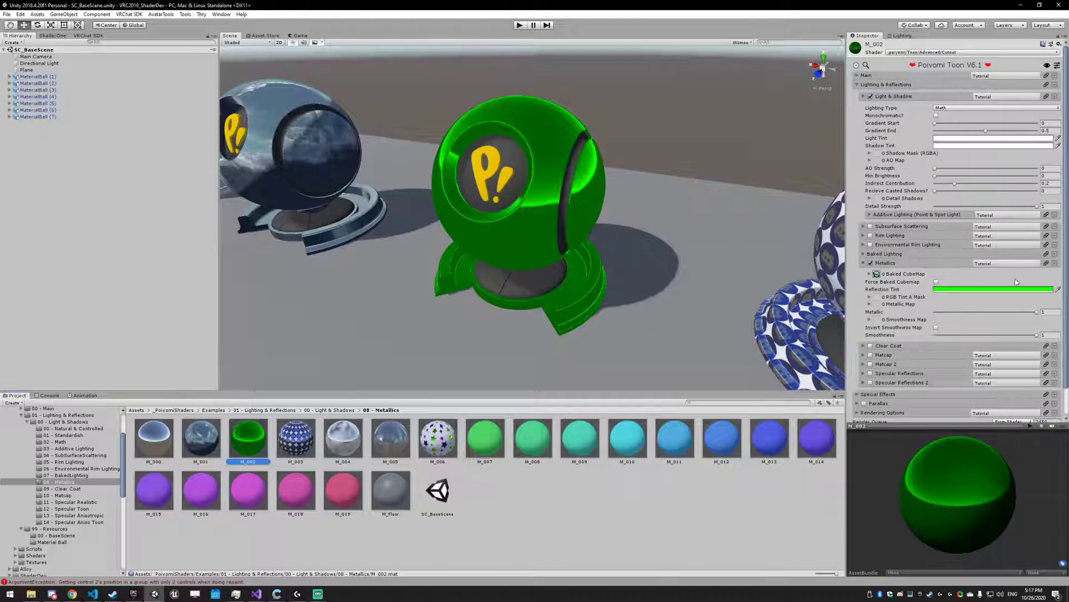
pyautogui.click(977, 288)
pyautogui.moveTo(454, 181)
pyautogui.mouseDown()
pyautogui.moveTo(428, 221)
pyautogui.moveTo(372, 186)
pyautogui.moveTo(418, 141)
pyautogui.moveTo(453, 156)
pyautogui.moveTo(456, 175)
pyautogui.mouseUp()
# Step: Examine material M_003's RGB Tint A Mask and how the logo pattern tints the ball's reflections
pyautogui.moveTo(636, 218); pyautogui.dragTo(650, 188, button='right')
pyautogui.moveTo(649, 189); pyautogui.dragTo(500, 186, button='middle')
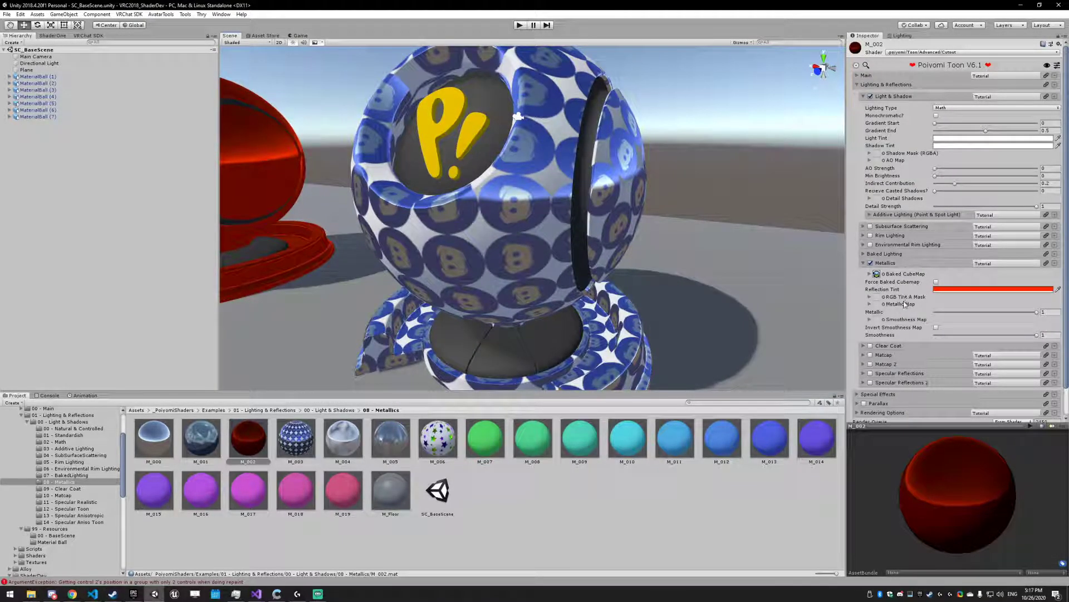
pyautogui.click(293, 436)
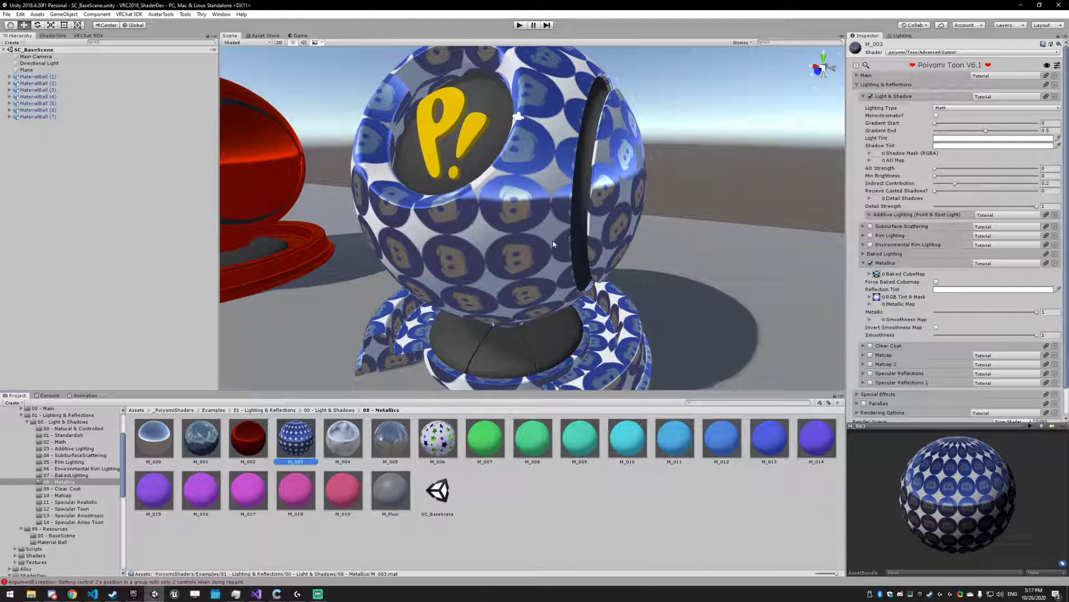
pyautogui.moveTo(516, 266); pyautogui.dragTo(483, 248, button='middle')
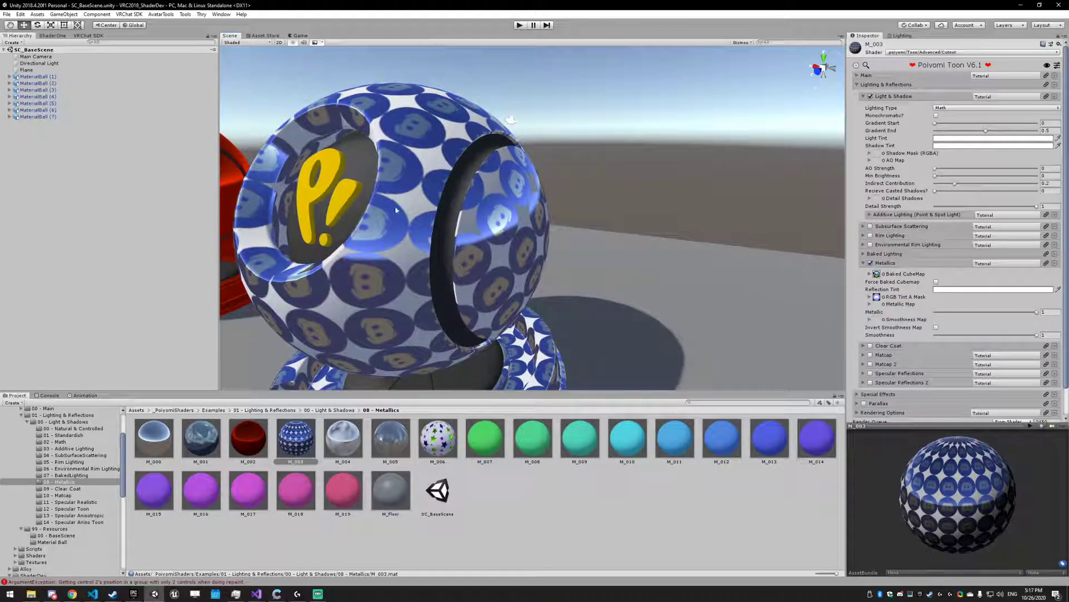
pyautogui.moveTo(423, 204); pyautogui.dragTo(509, 203, button='right')
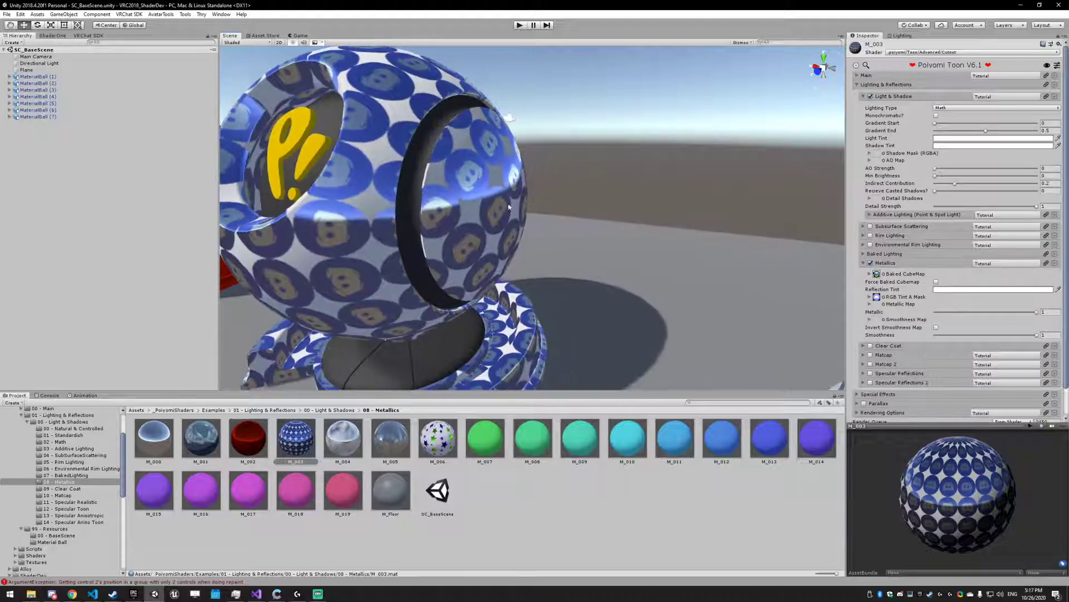
pyautogui.moveTo(514, 186); pyautogui.dragTo(517, 239, button='middle')
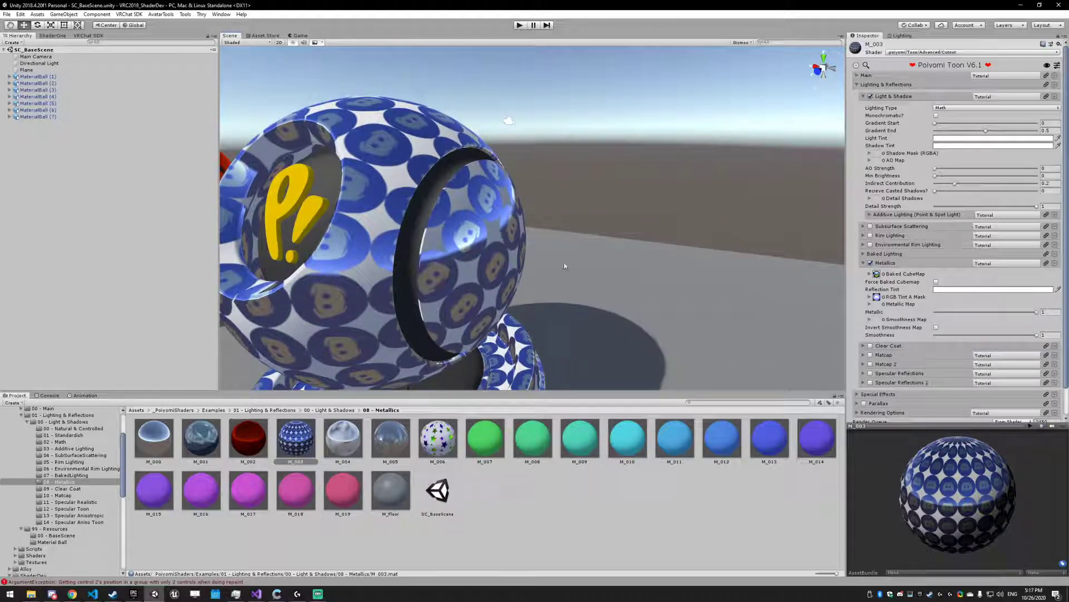
pyautogui.moveTo(565, 267); pyautogui.dragTo(588, 202, button='middle')
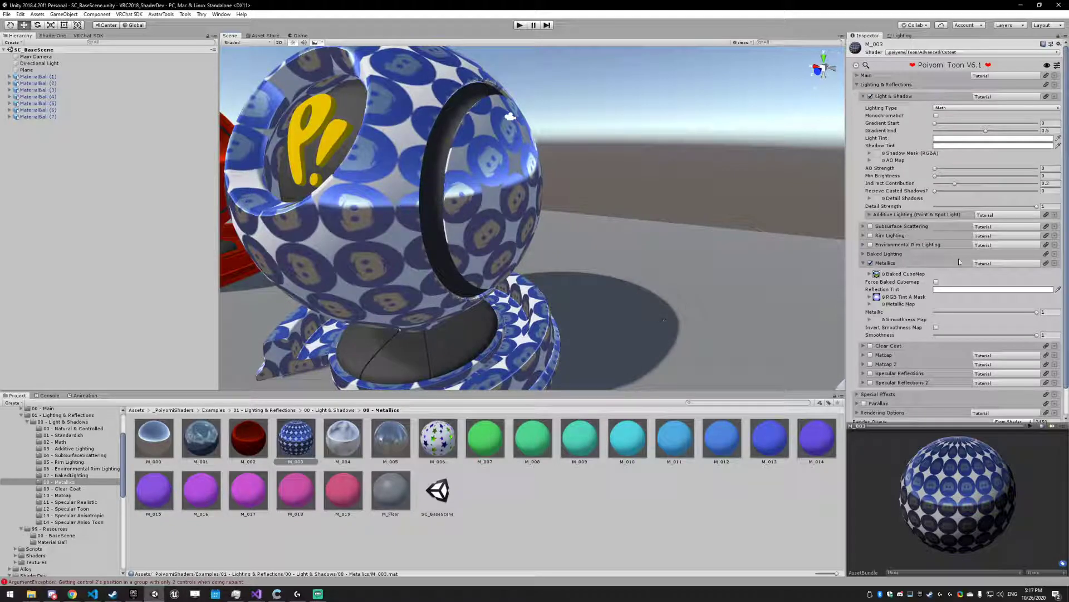
# Step: Examine material M_004's Metallic Map and how the reflections vary across its ball from several angles
pyautogui.moveTo(821, 311); pyautogui.dragTo(611, 290, button='middle')
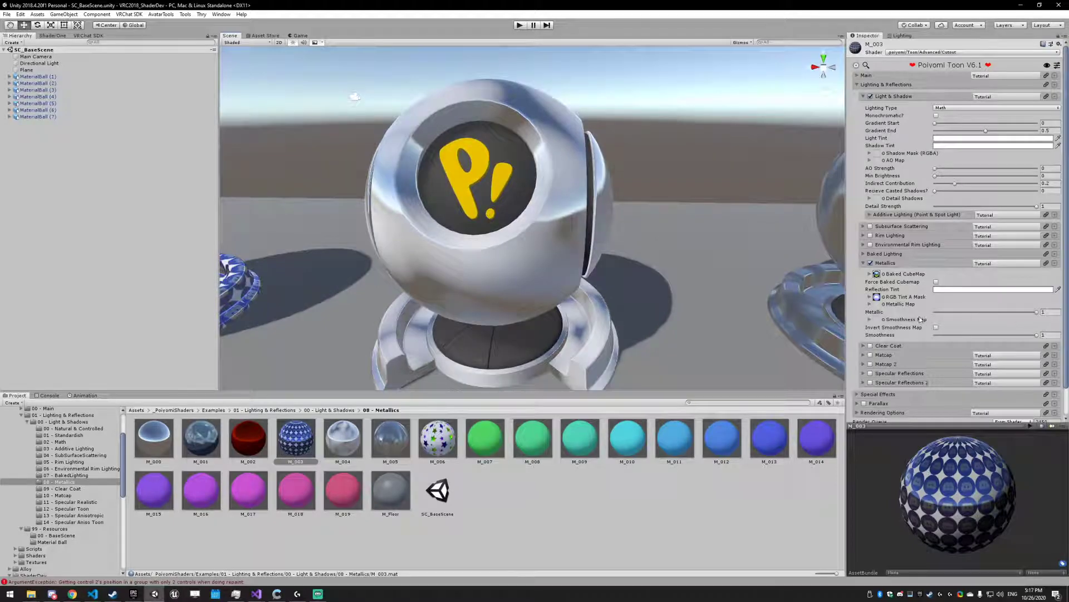
pyautogui.click(353, 436)
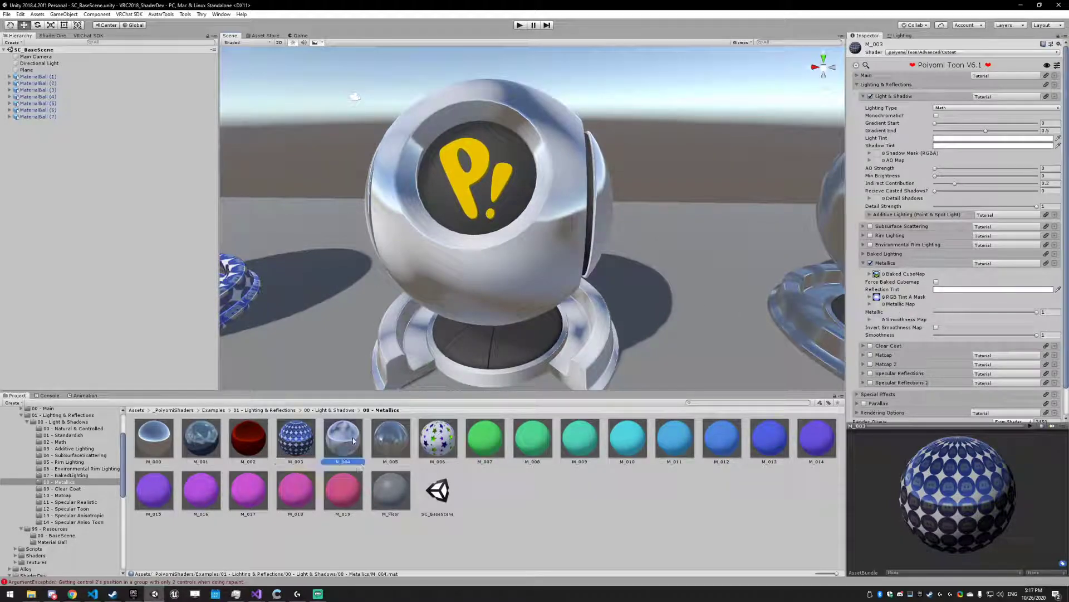
pyautogui.keyDown('alt'); pyautogui.moveTo(538, 310); pyautogui.dragTo(500, 299); pyautogui.keyUp('alt')
pyautogui.moveTo(500, 279); pyautogui.dragTo(524, 279, button='middle')
pyautogui.moveTo(357, 270); pyautogui.dragTo(326, 221, button='right')
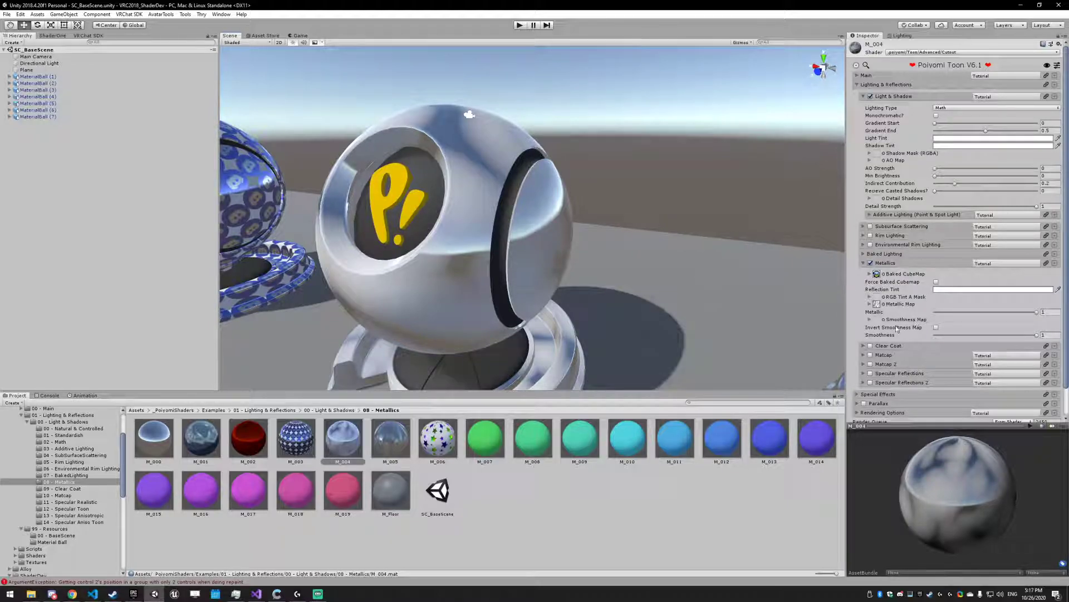
pyautogui.keyDown('alt'); pyautogui.moveTo(531, 236); pyautogui.dragTo(415, 282); pyautogui.keyUp('alt')
pyautogui.moveTo(415, 282); pyautogui.dragTo(486, 198, button='right')
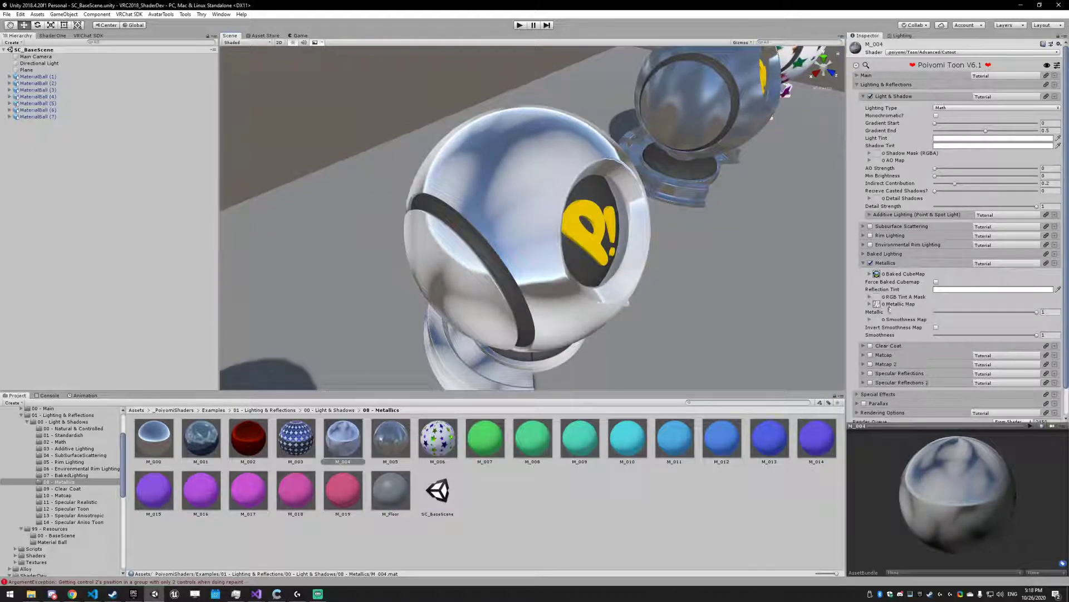
pyautogui.keyDown('alt'); pyautogui.moveTo(568, 312); pyautogui.dragTo(525, 232); pyautogui.keyUp('alt')
pyautogui.moveTo(525, 233); pyautogui.dragTo(503, 213, button='middle')
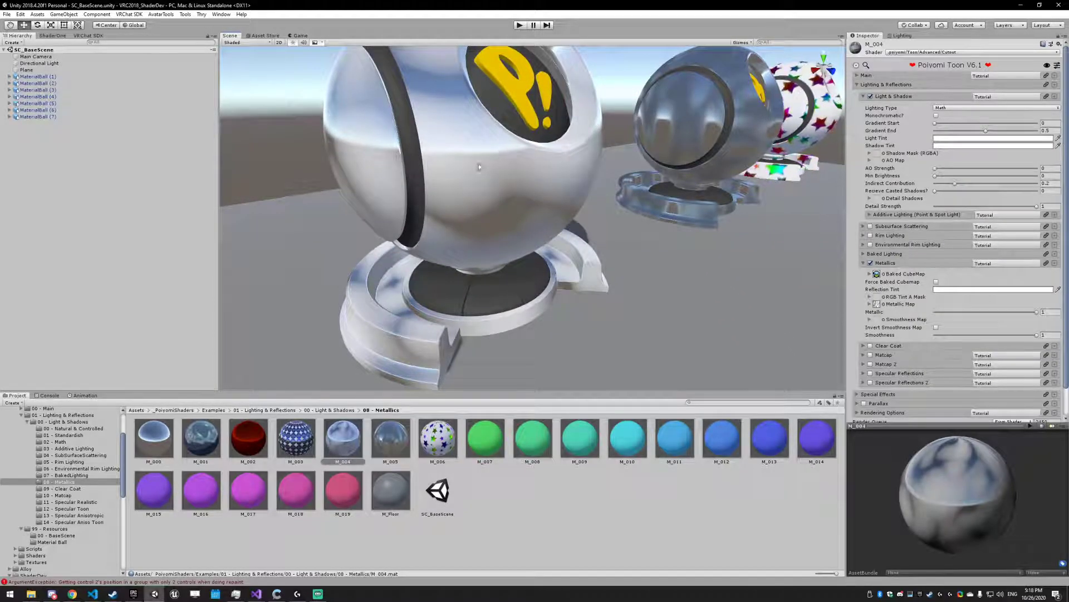
pyautogui.moveTo(459, 166); pyautogui.dragTo(686, 247, button='right')
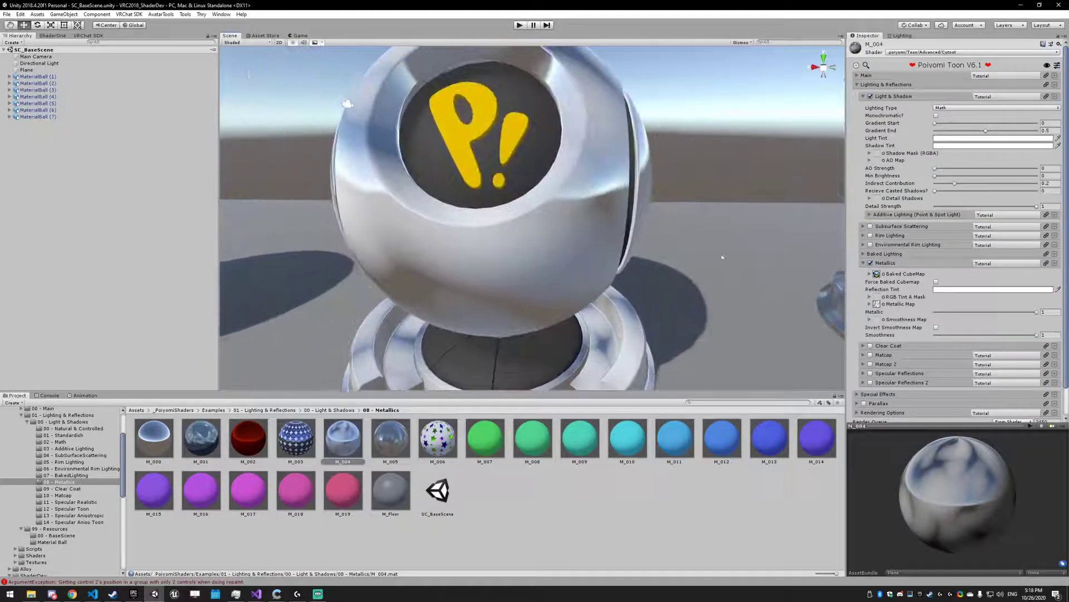
# Step: Set the Metallics Smoothness of material M_005 to 1
pyautogui.moveTo(644, 179); pyautogui.dragTo(311, 252, button='right')
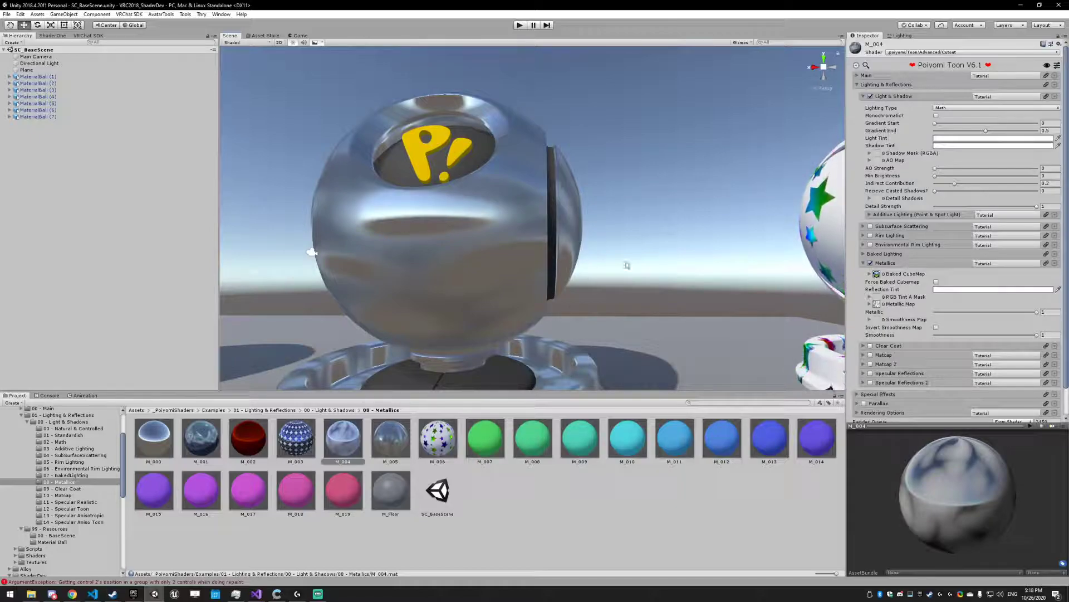
pyautogui.moveTo(591, 267); pyautogui.dragTo(507, 250, button='right')
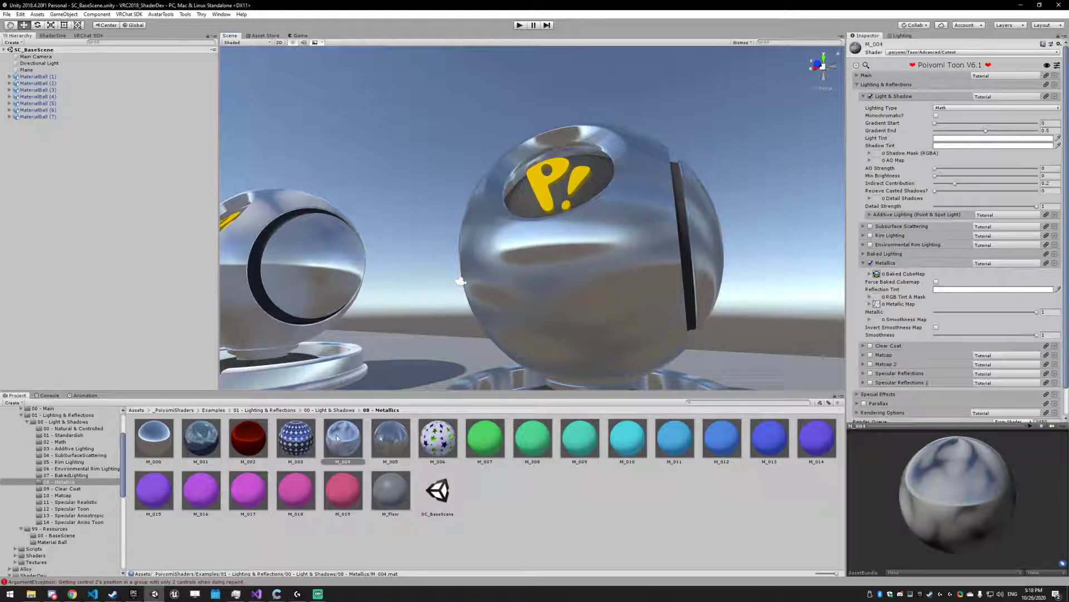
pyautogui.click(375, 437)
pyautogui.moveTo(1036, 335); pyautogui.dragTo(1066, 333)
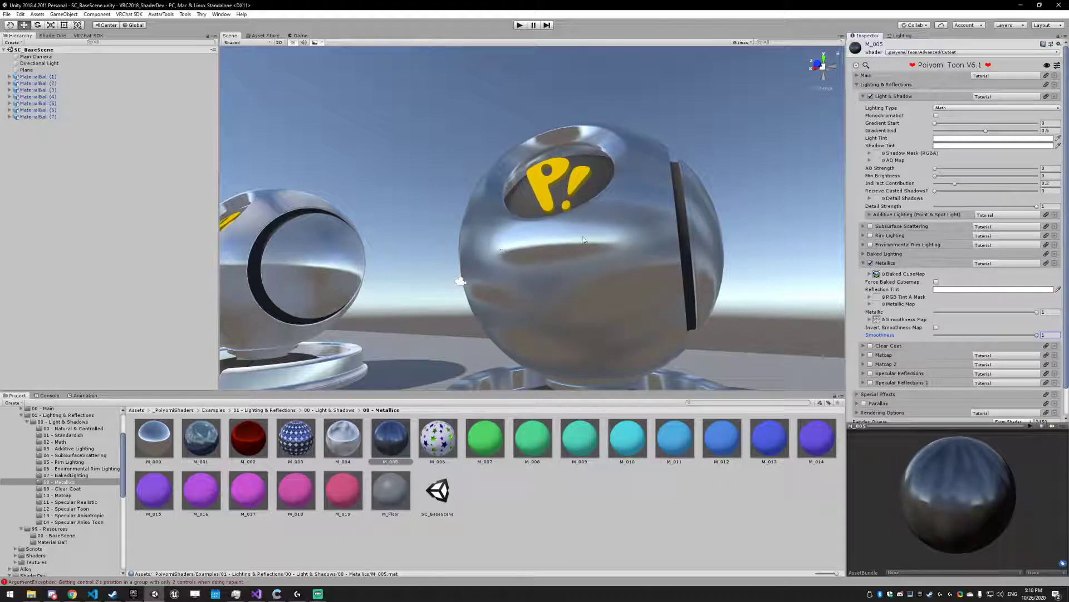
# Step: Examine the star-patterned ball and material M_006's tint mask, metallic map and smoothness map alongside the other balls
pyautogui.moveTo(705, 202); pyautogui.dragTo(704, 258, button='middle')
pyautogui.moveTo(704, 258); pyautogui.dragTo(518, 262, button='right')
pyautogui.moveTo(646, 245); pyautogui.dragTo(596, 231, button='right')
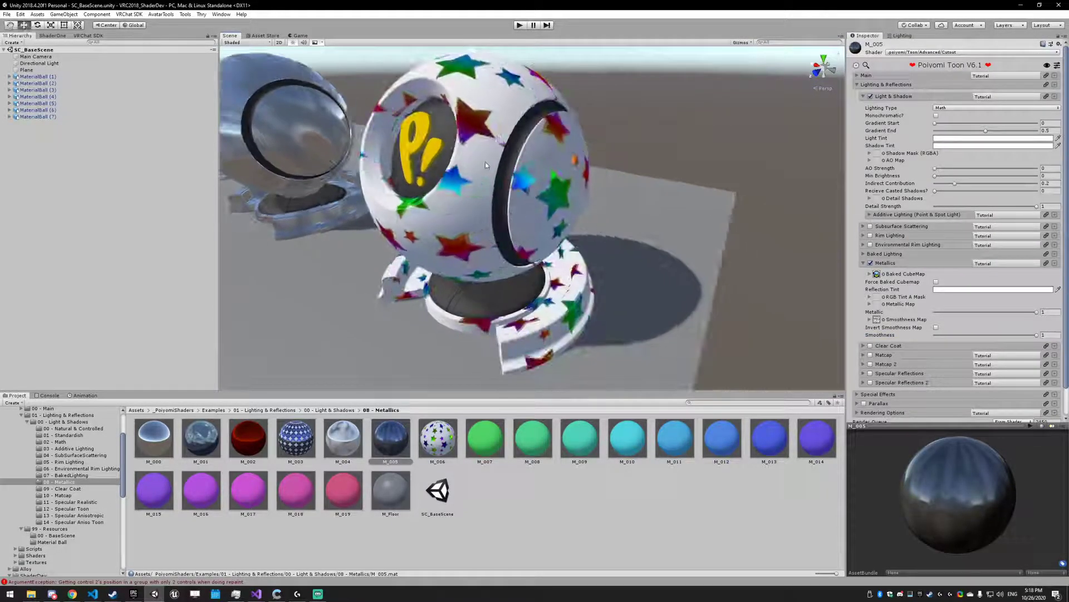
pyautogui.moveTo(618, 194); pyautogui.dragTo(584, 161, button='right')
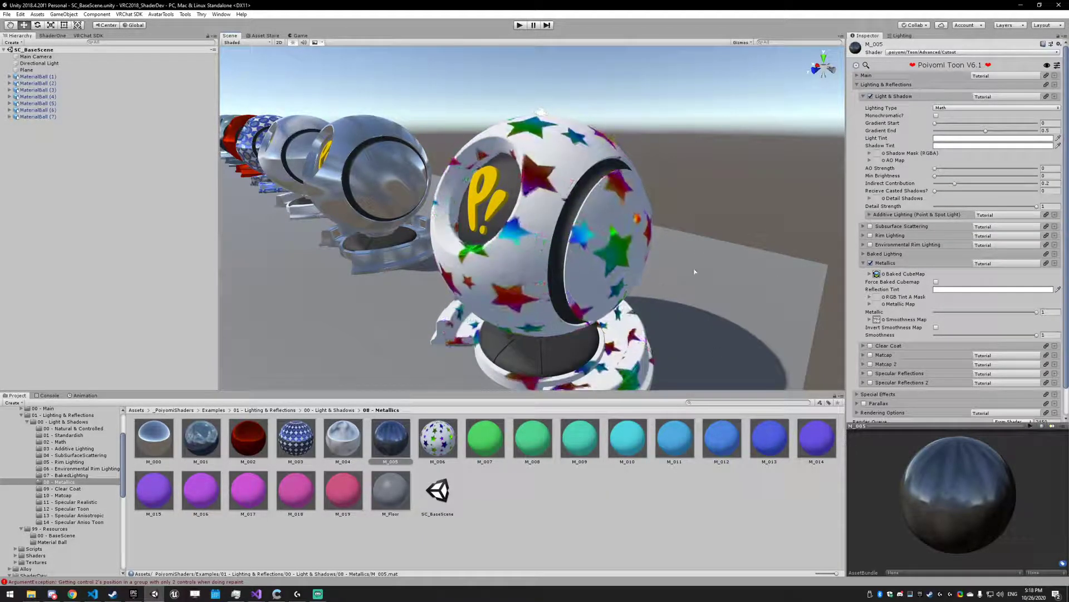
pyautogui.click(438, 443)
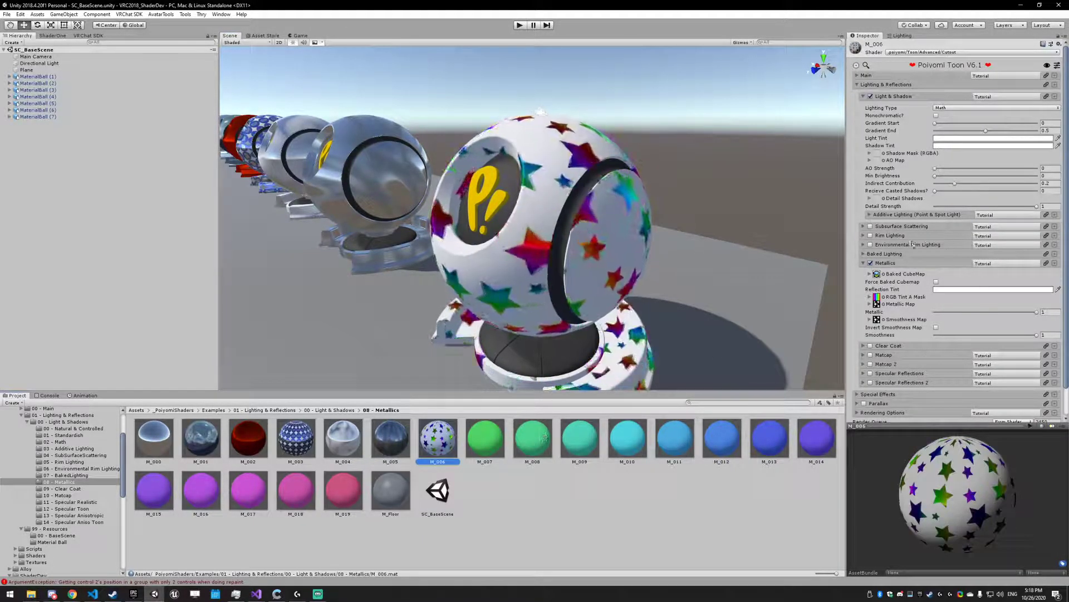
pyautogui.scroll(-3, 501, 206)
pyautogui.moveTo(300, 140); pyautogui.dragTo(409, 164, button='middle')
pyautogui.moveTo(409, 164); pyautogui.dragTo(377, 146, button='right')
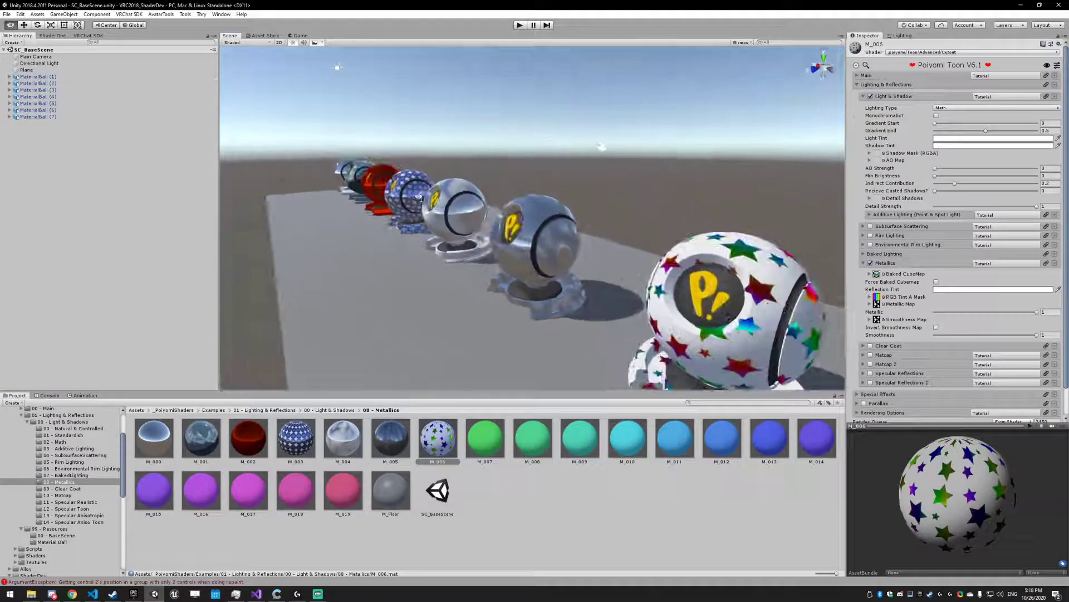